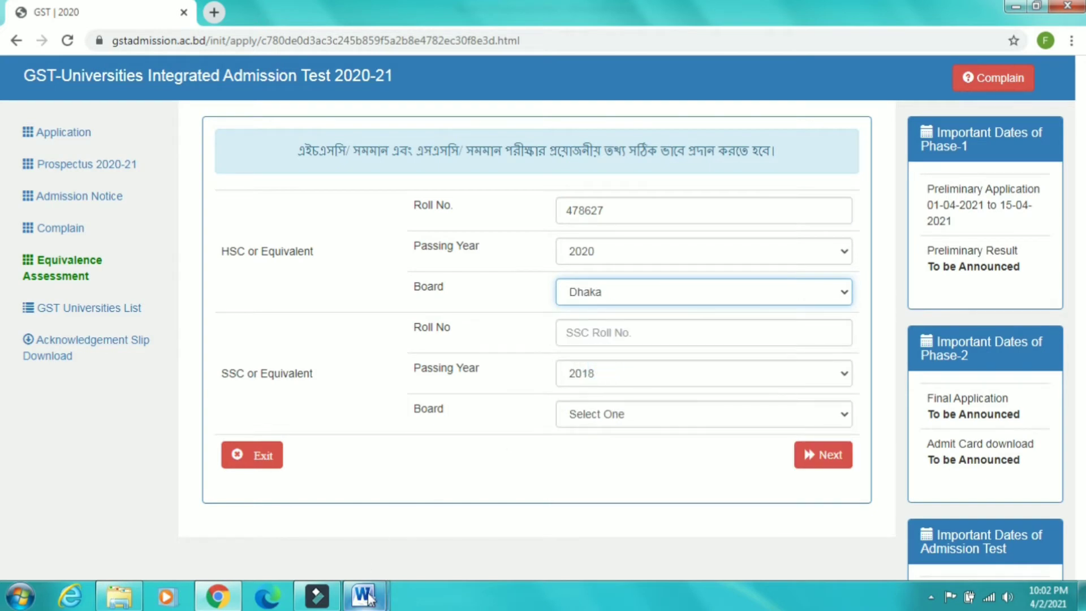
- Copy the SSC roll number from the notes document into the SSC Roll No field
mouse_move(369, 597)
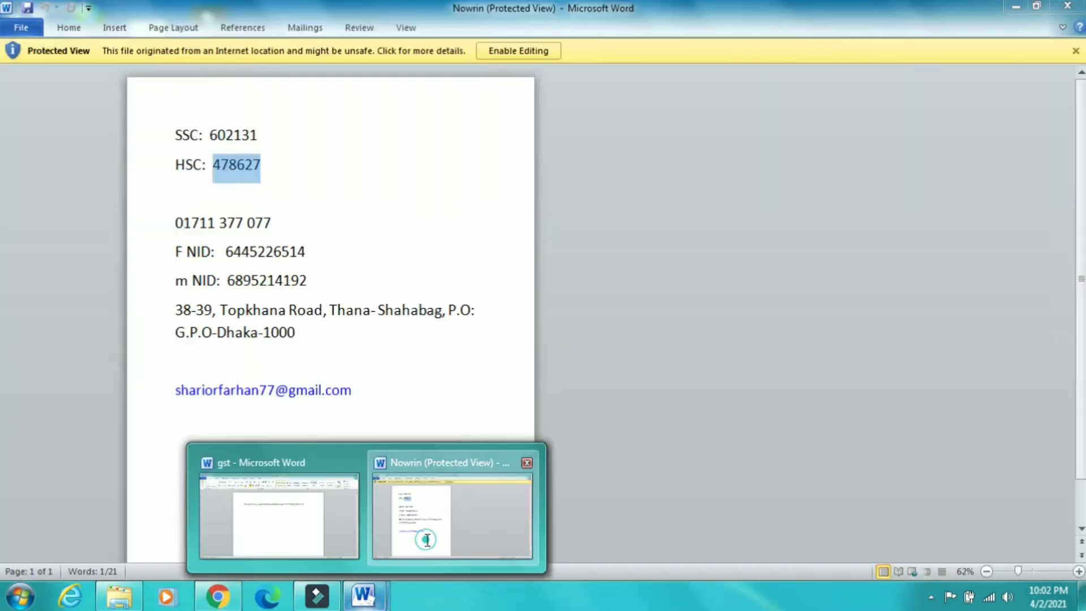
click(423, 544)
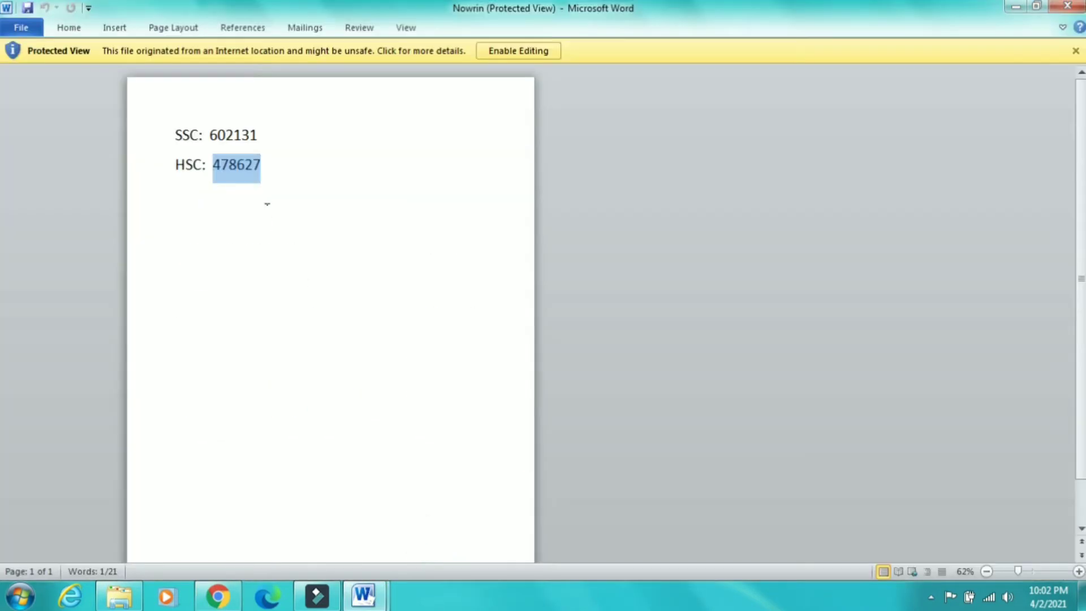
drag(211, 134, 258, 136)
key(ctrl+c)
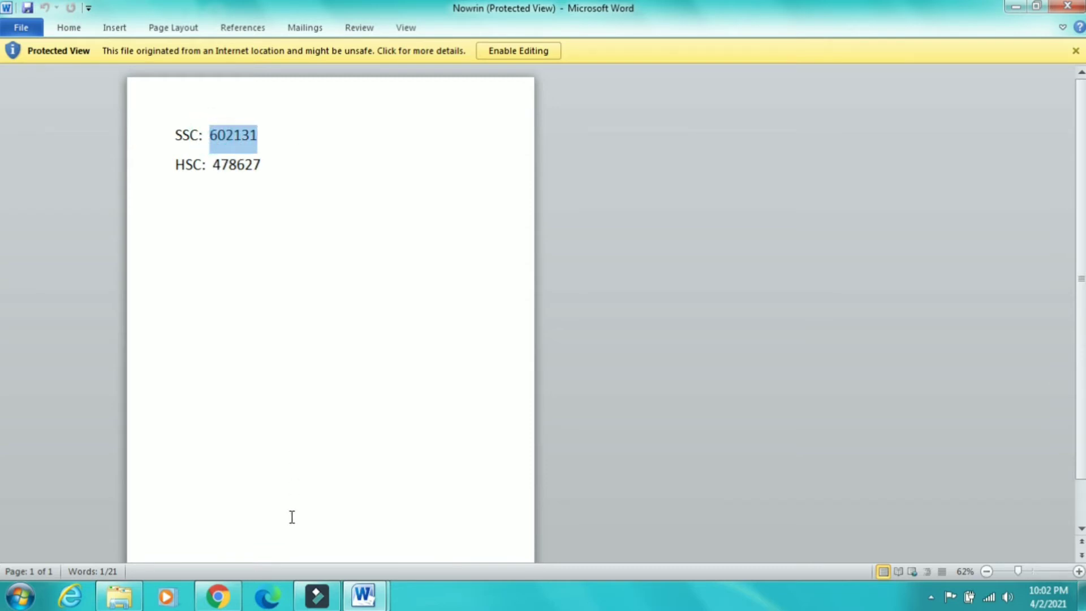
click(220, 596)
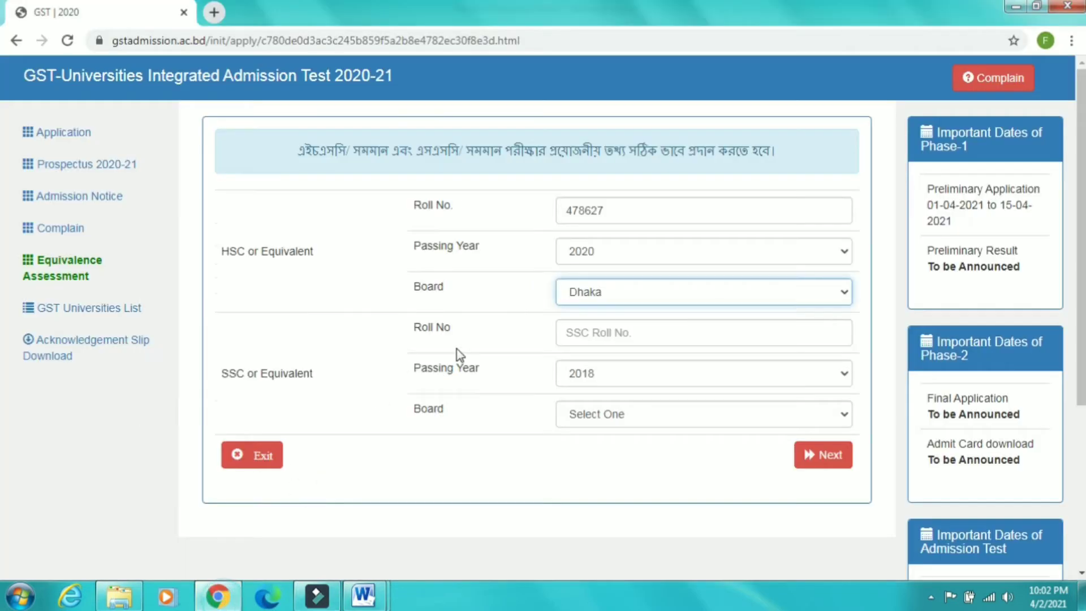
click(578, 334)
key(ctrl+v)
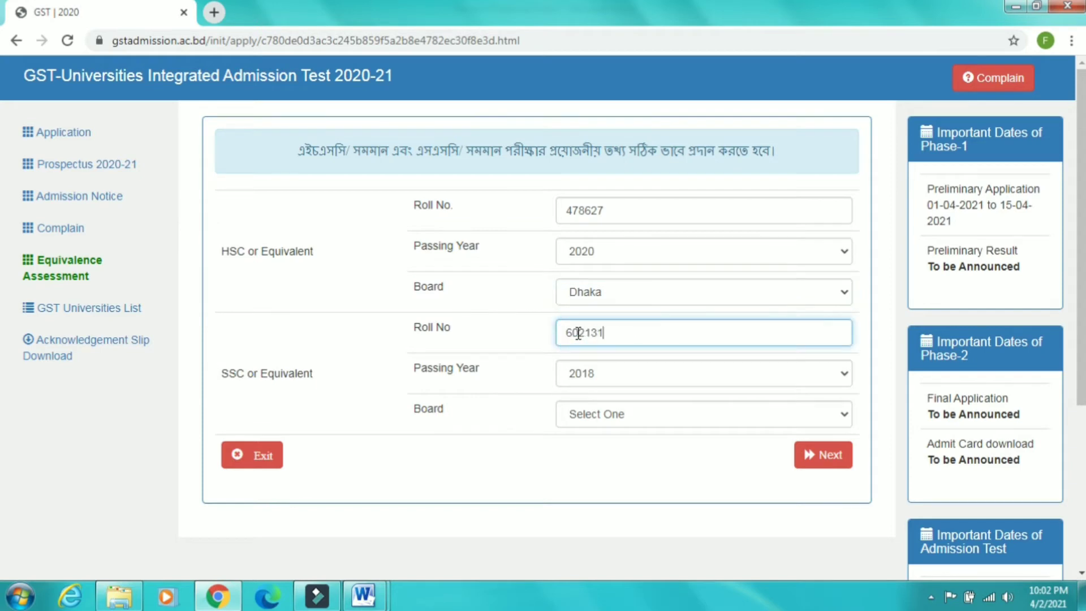
- Set the SSC board to Dhaka and continue to the information page
click(589, 420)
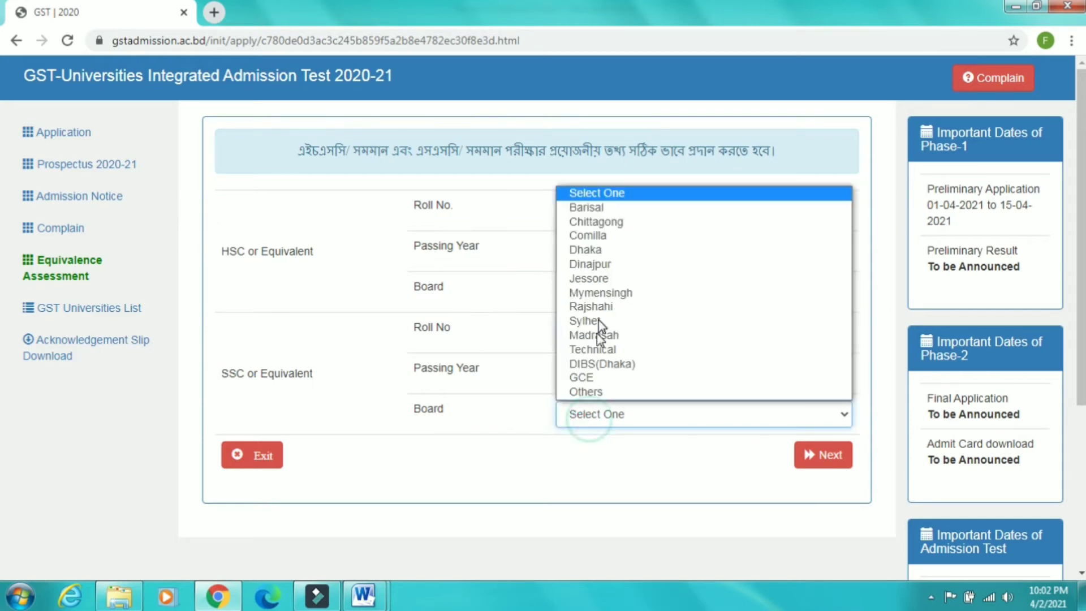
click(610, 251)
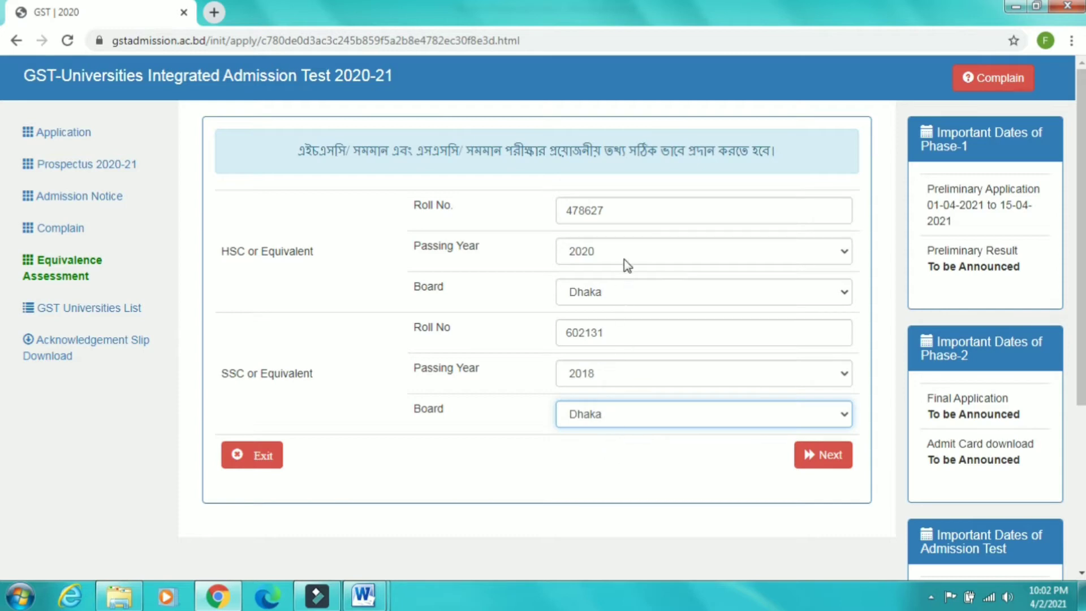
click(826, 461)
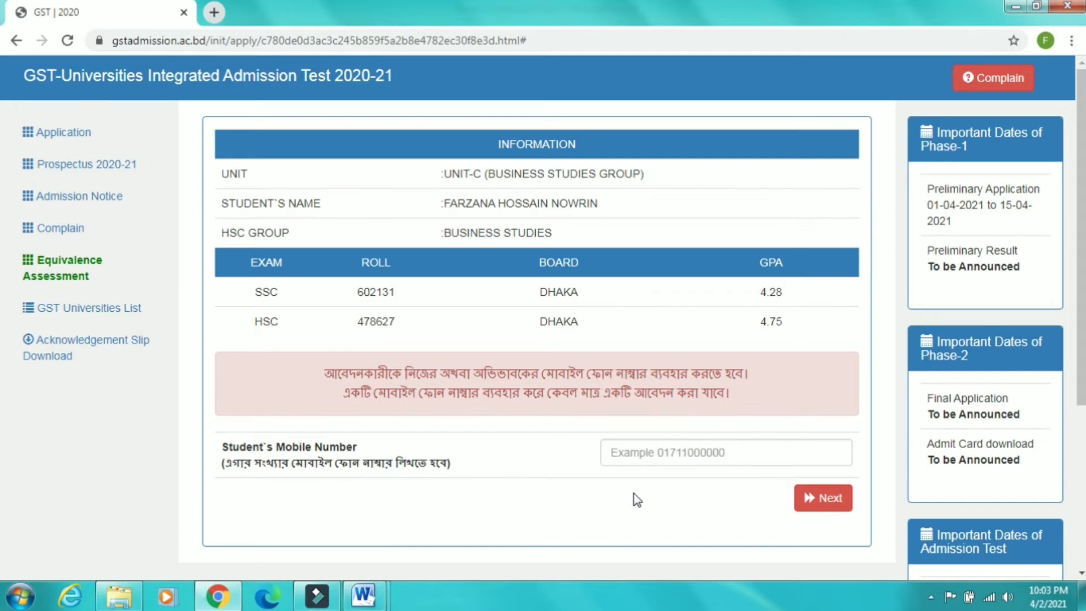
- Clear the roll number selection in the notes document and return to the admission form
click(646, 455)
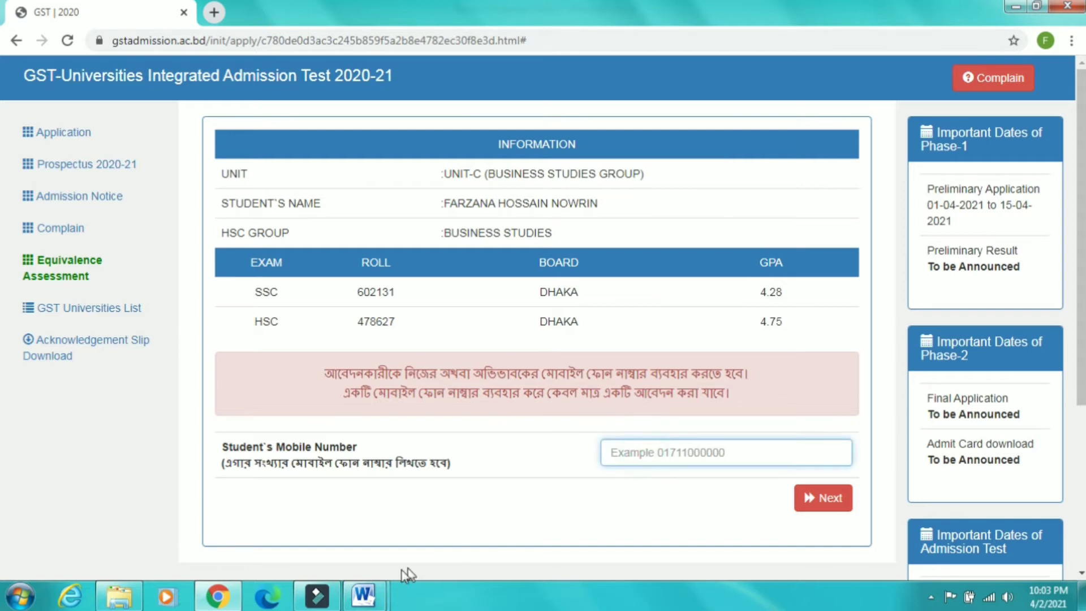
mouse_move(364, 595)
click(442, 510)
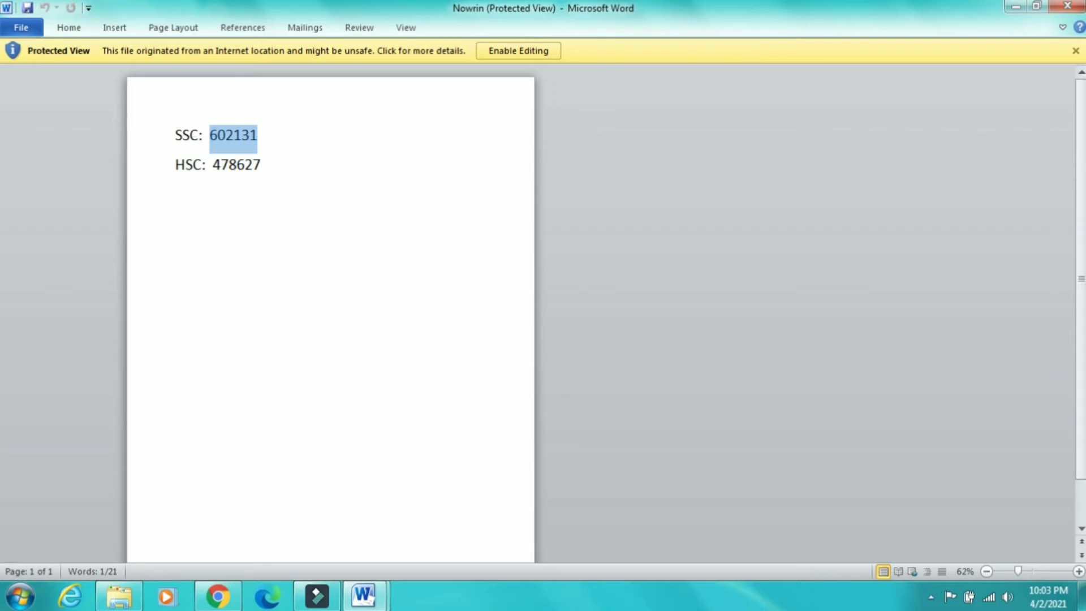
key(Right)
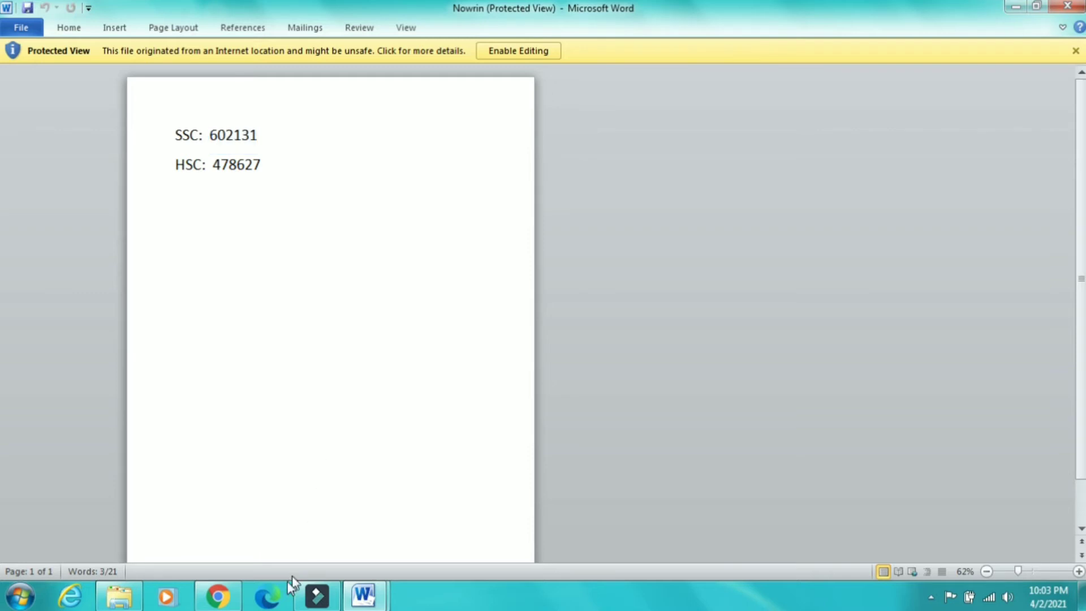
mouse_move(229, 601)
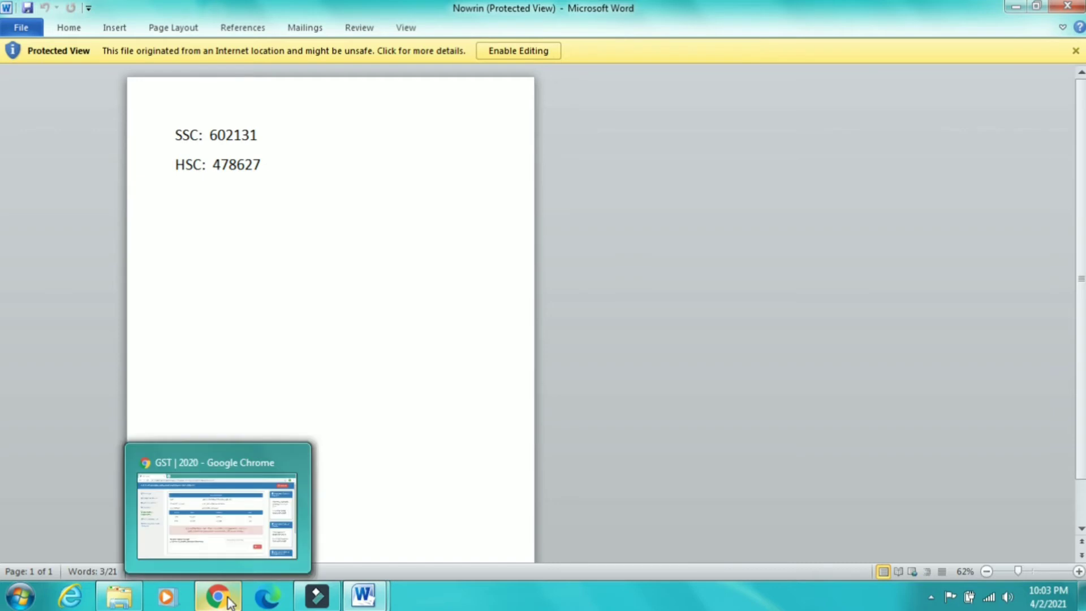
click(229, 601)
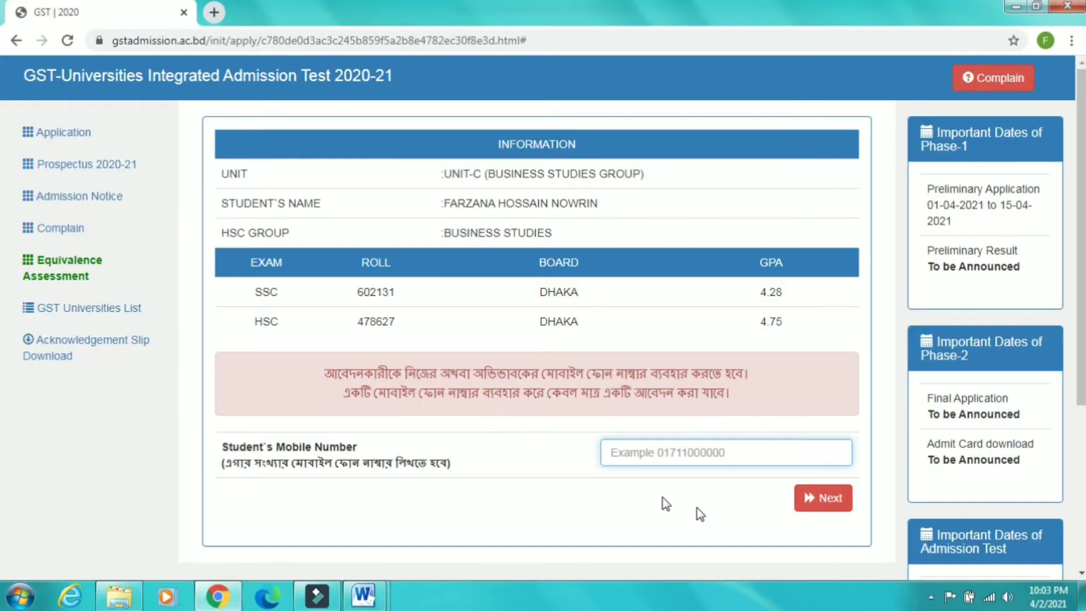
- Enter the student's mobile number and submit it to request an OTP
scroll(680, 366, down, 2)
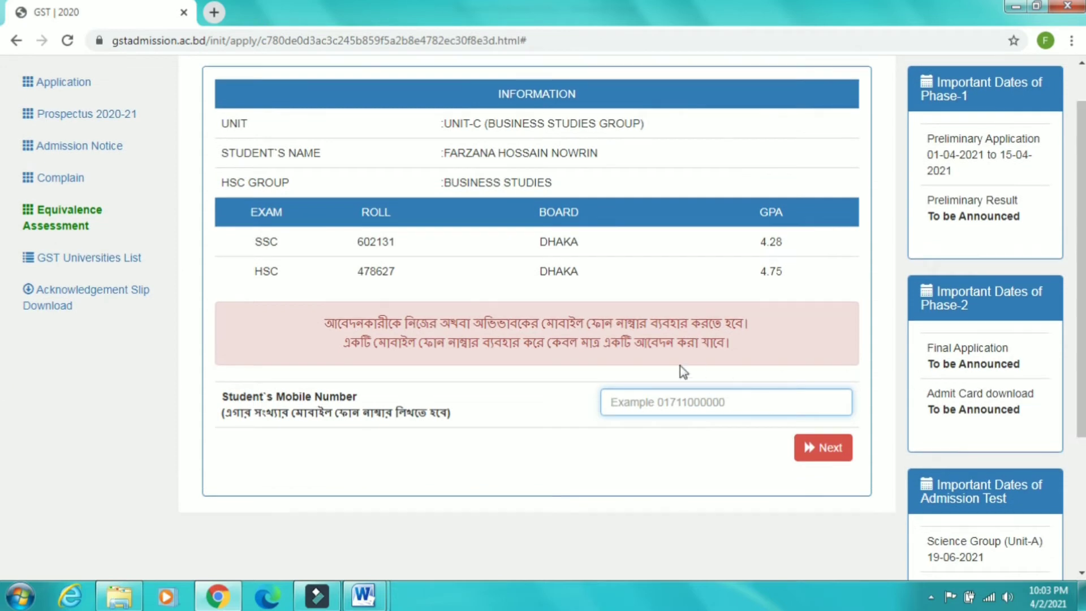
click(630, 404)
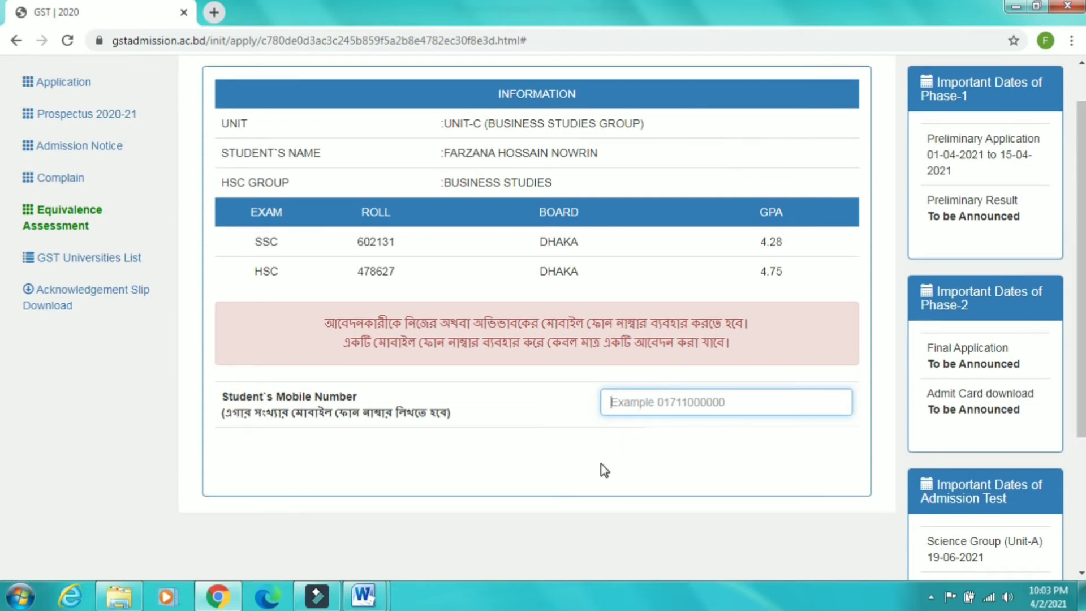
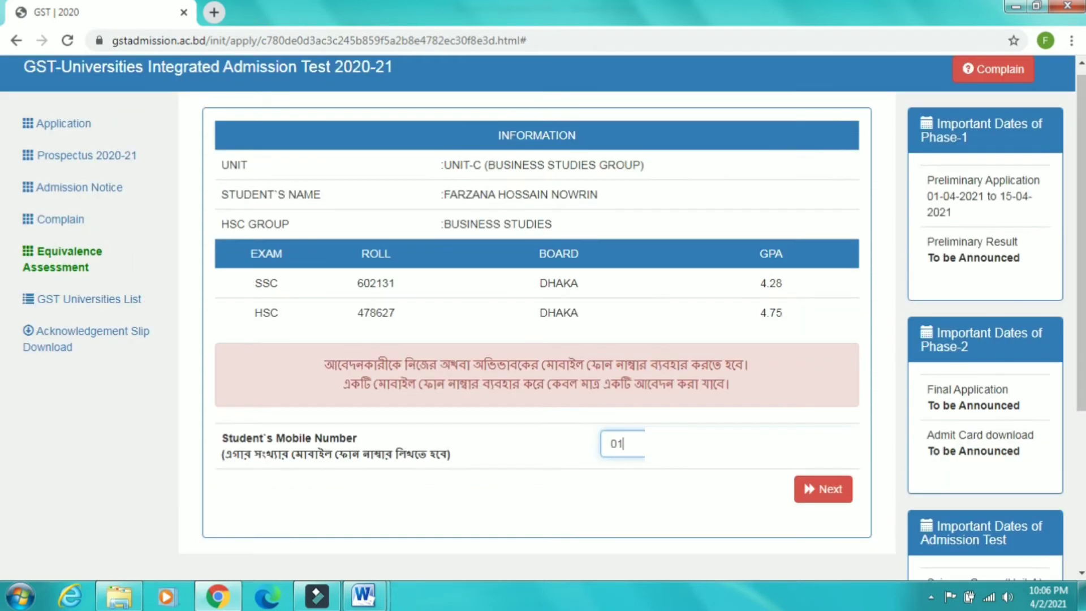
click(818, 490)
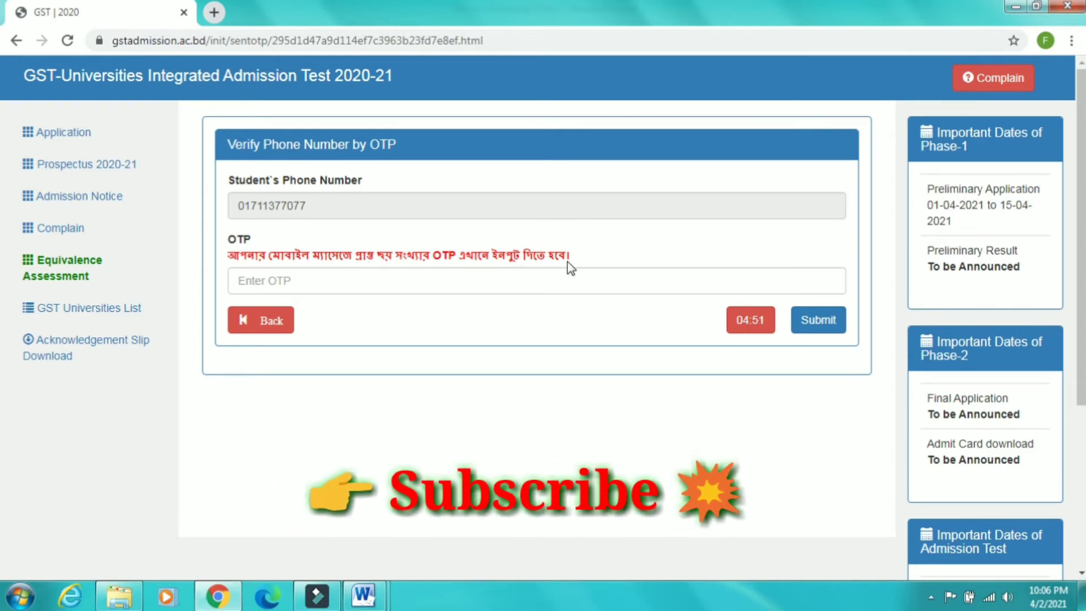
- Enter the six-digit OTP code received by SMS
click(368, 279)
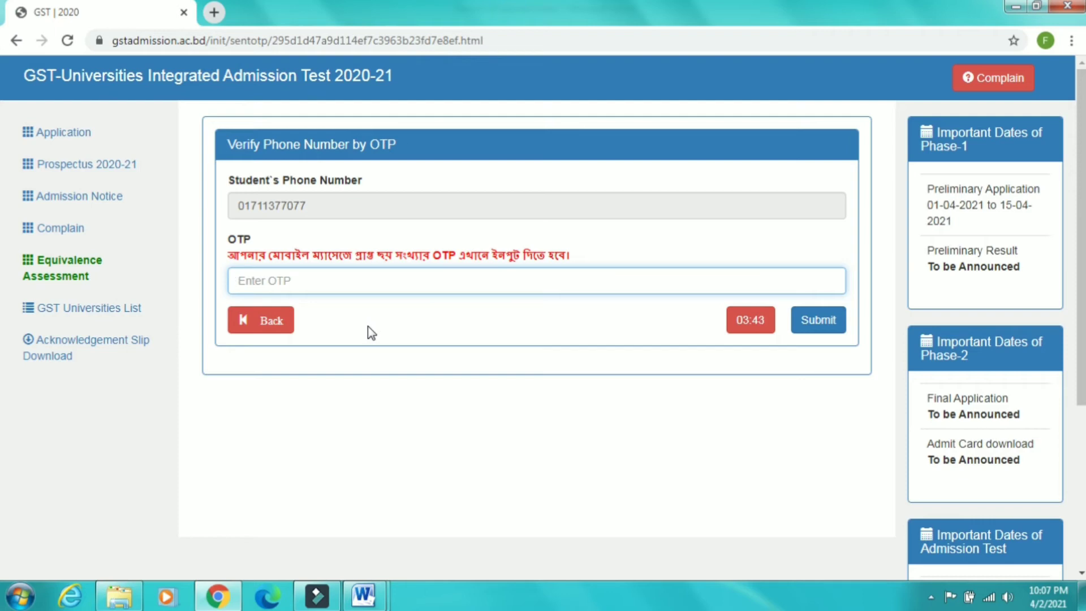
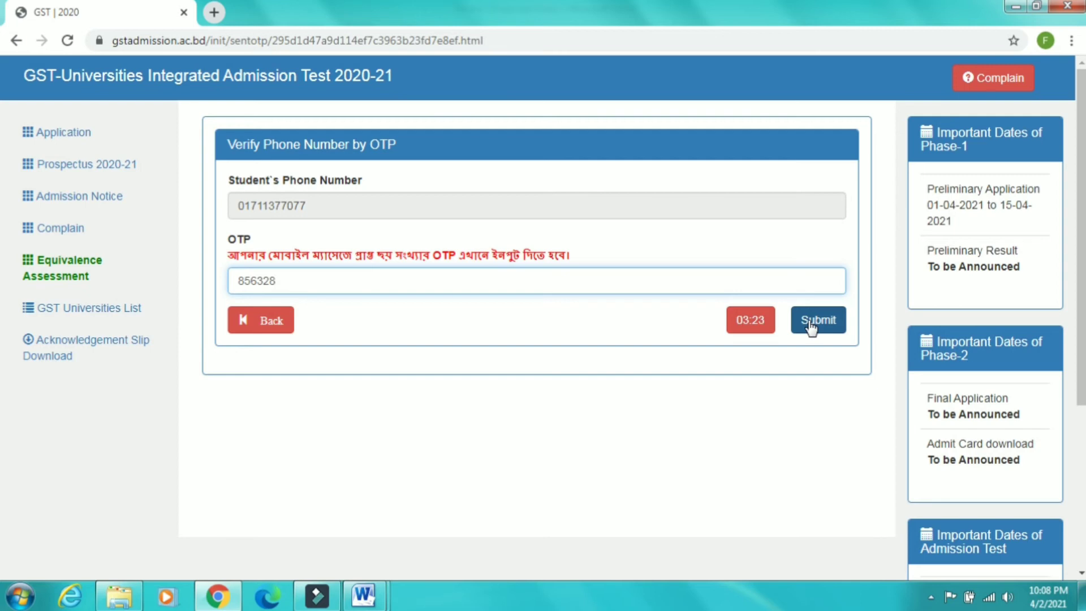
- Submit the verified application and open the acknowledgement slip PDF for saving
click(811, 326)
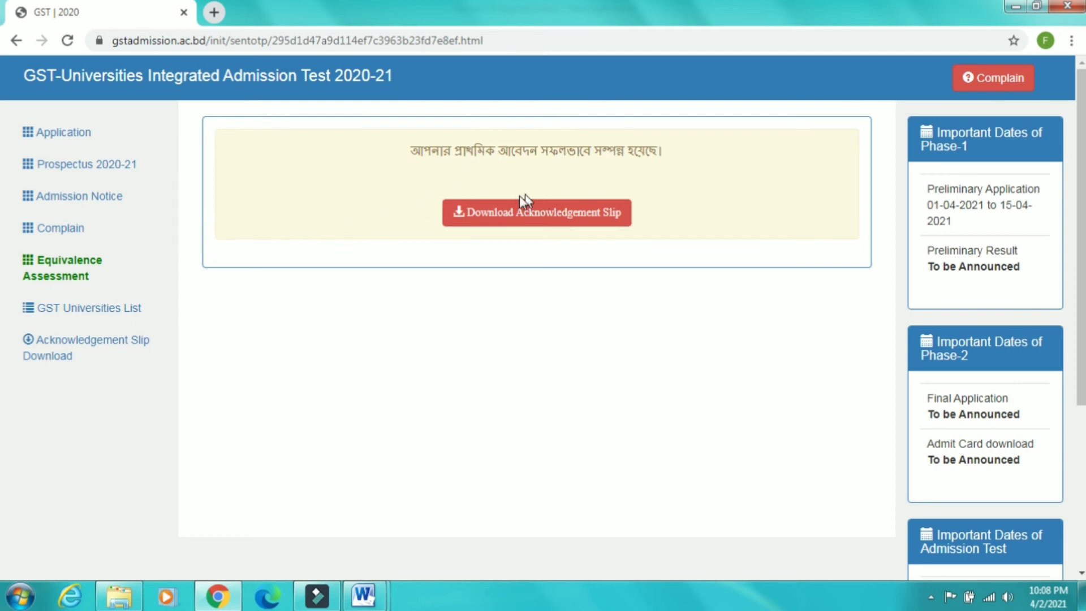
click(534, 214)
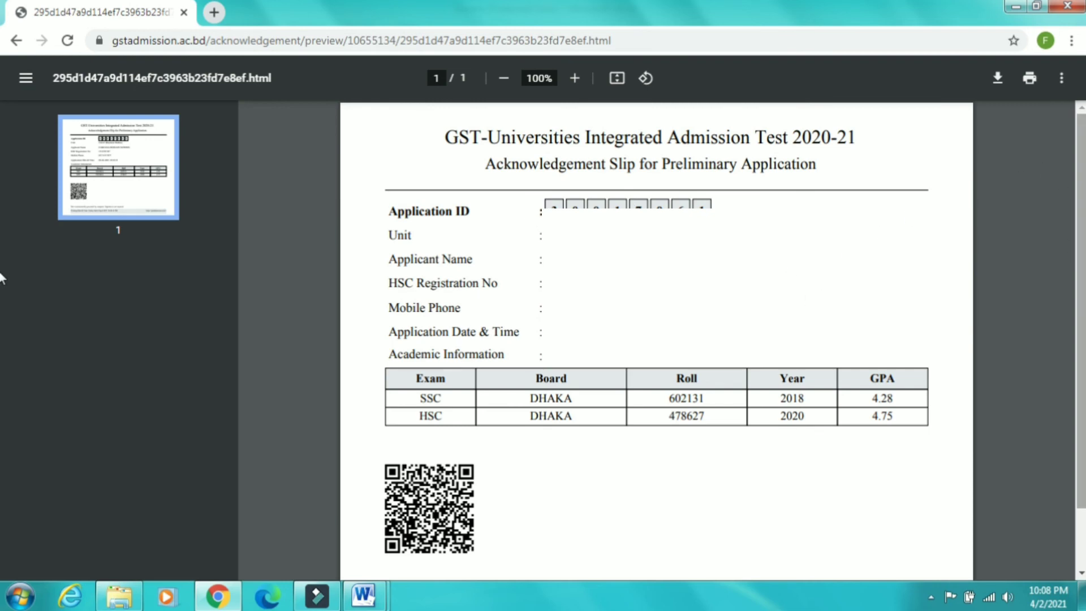
scroll(1081, 408, down, 2)
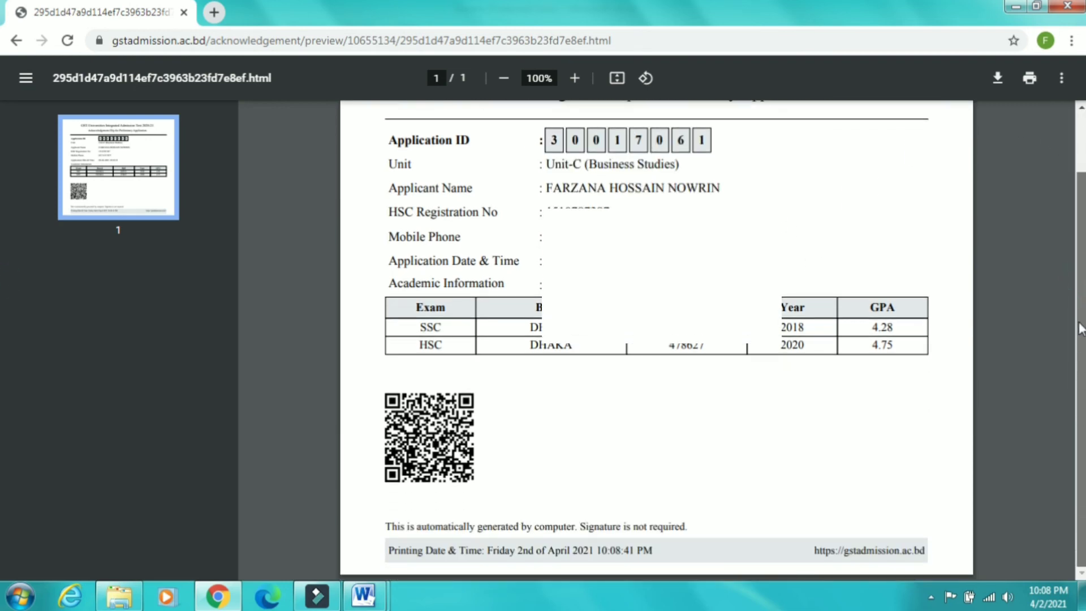
scroll(1081, 328, up, 2)
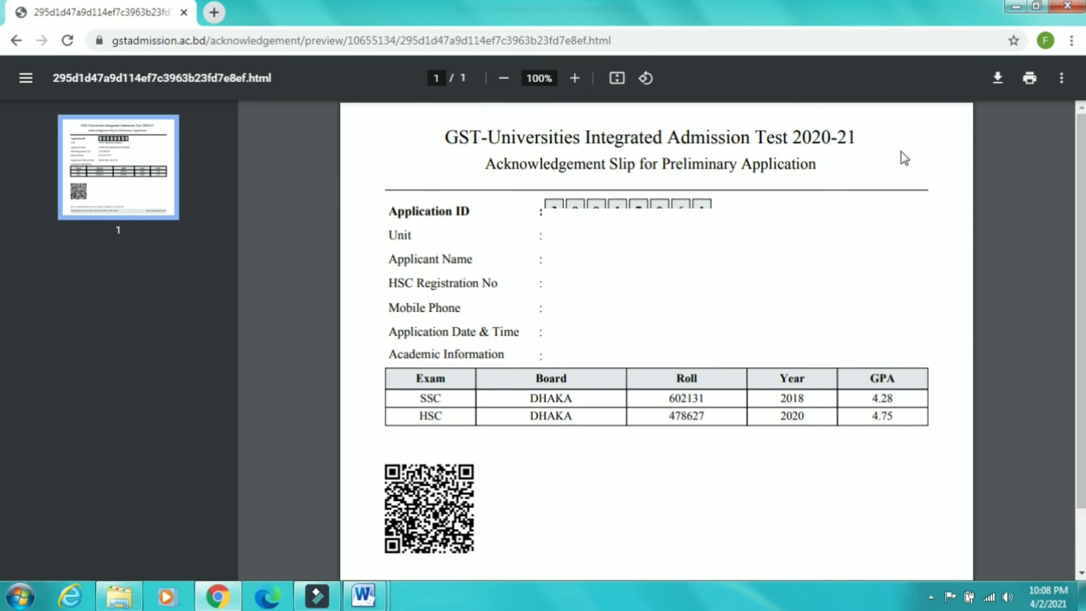
click(996, 77)
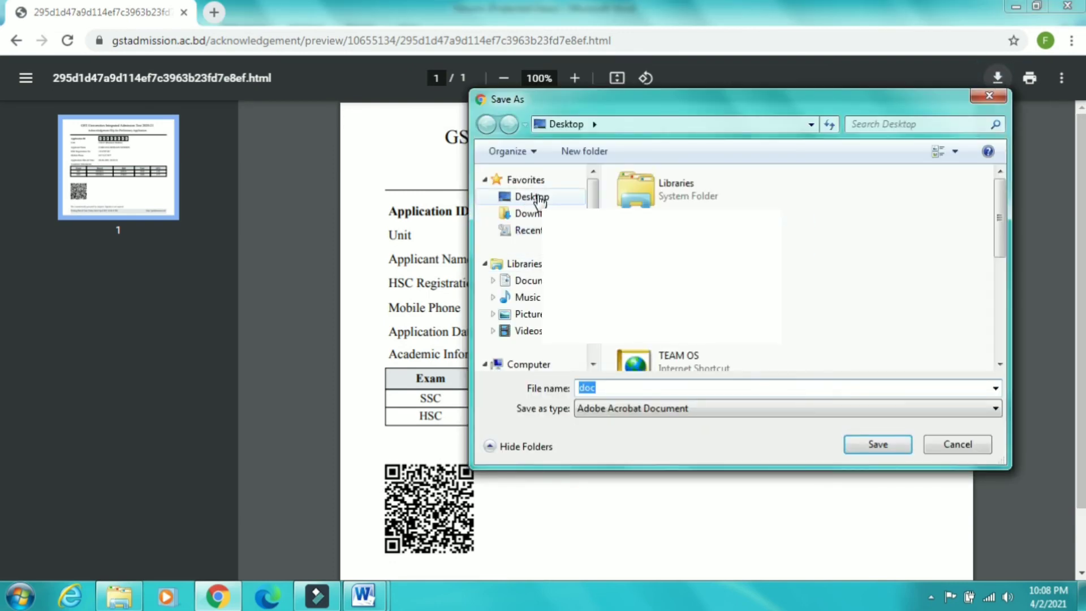
- Save the acknowledgement slip PDF to the Desktop as 'Nord' and dismiss the download notice
click(537, 198)
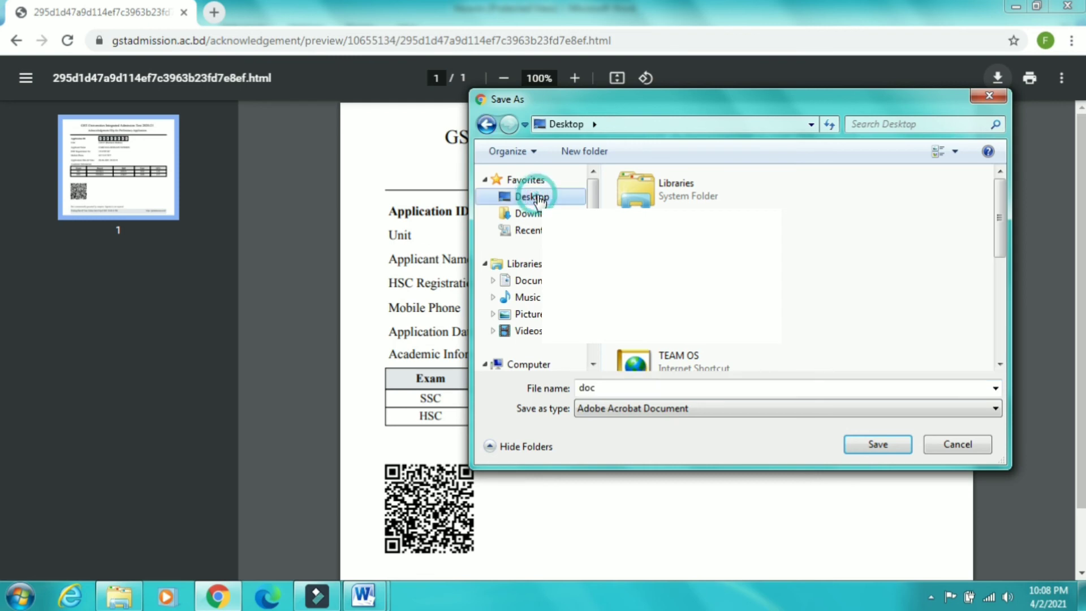
double_click(619, 388)
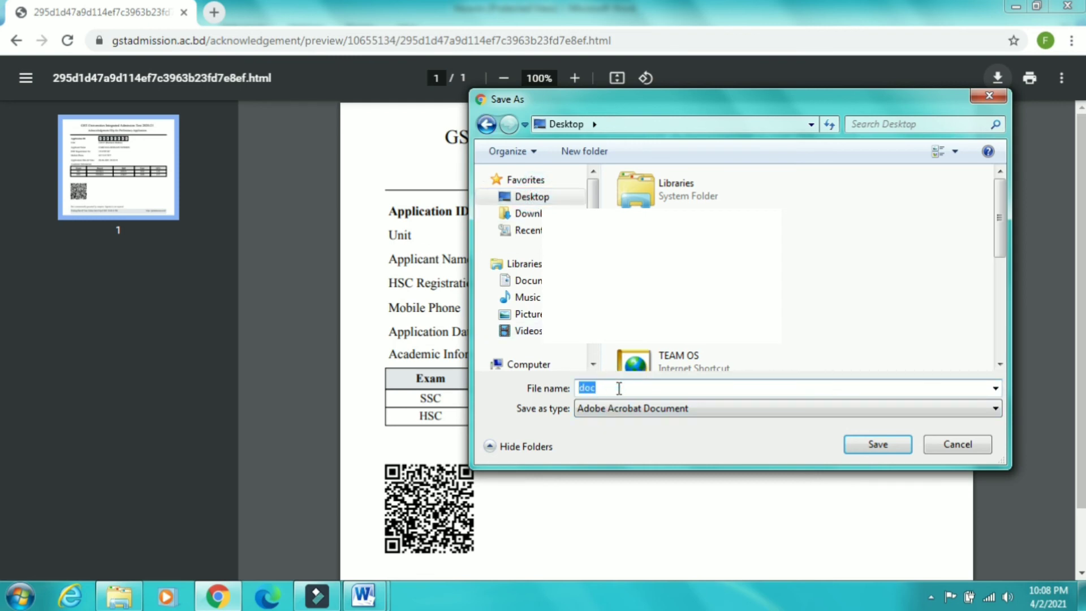
text(Nor)
text(d)
click(877, 444)
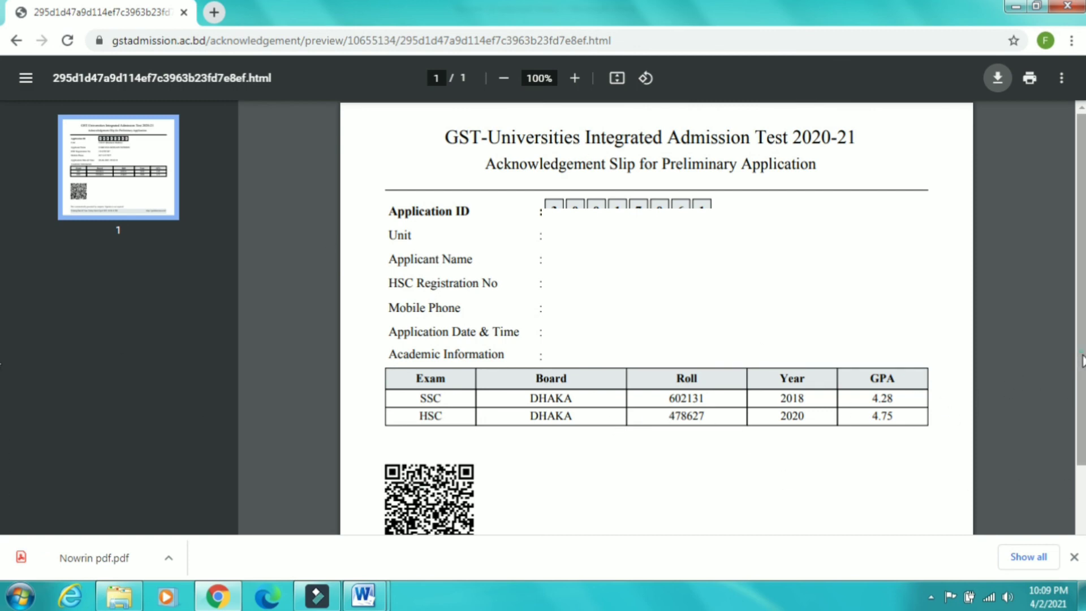
scroll(1082, 360, down, 2)
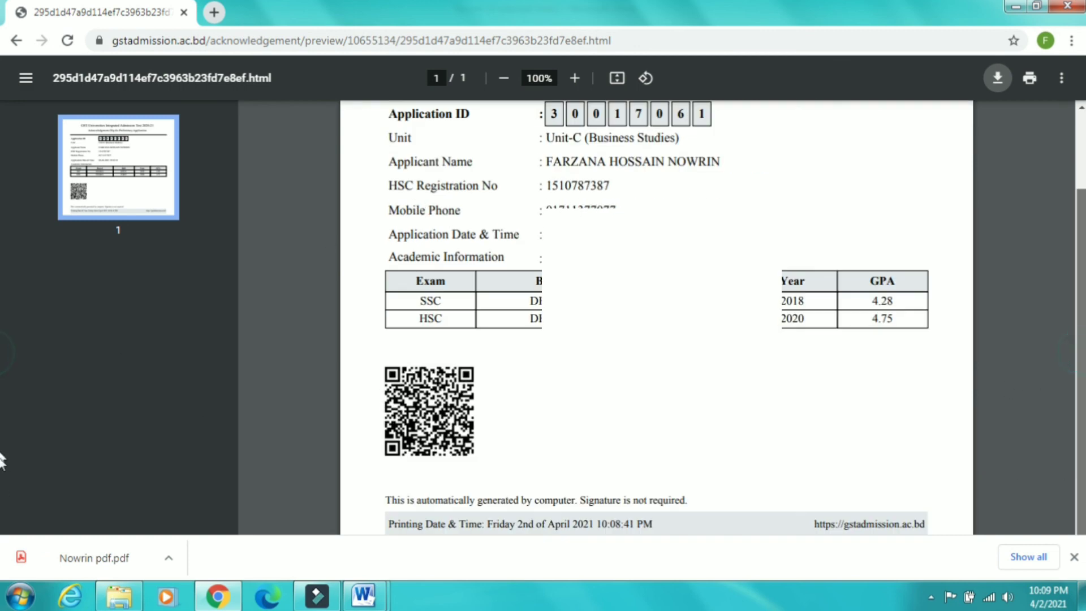
click(1075, 557)
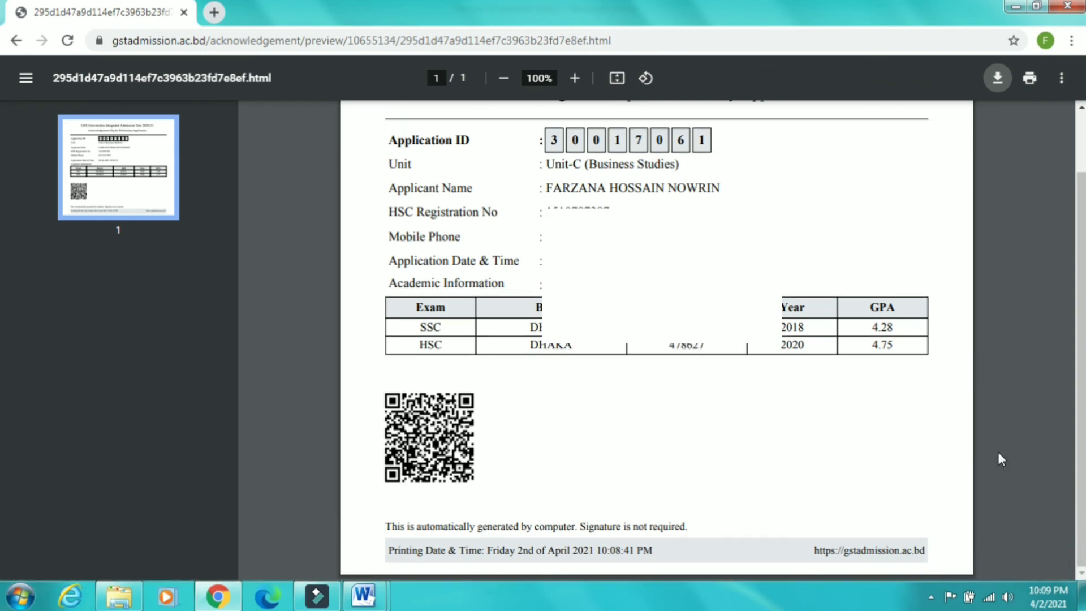